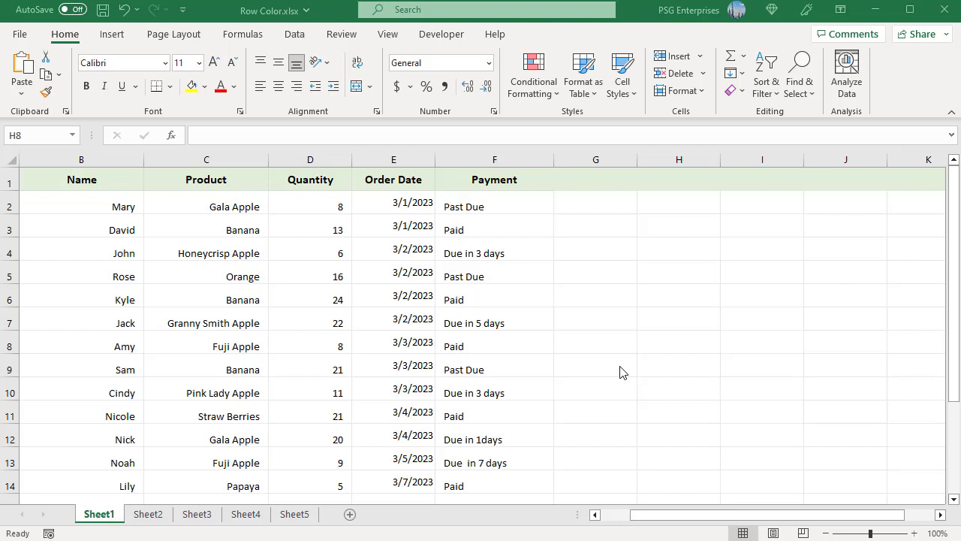
Step: Select B2:F14 and create a formula-based rule with condition =$D2 >=20, ready for formatting
{"action": "left_click", "coordinate": [51, 204]}
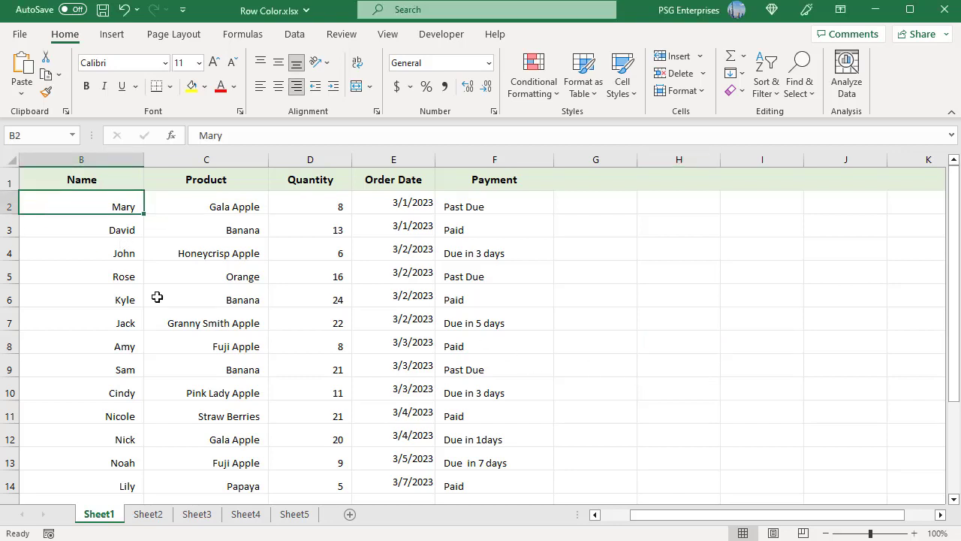
{"action": "left_click", "coordinate": [515, 487], "text": "shift"}
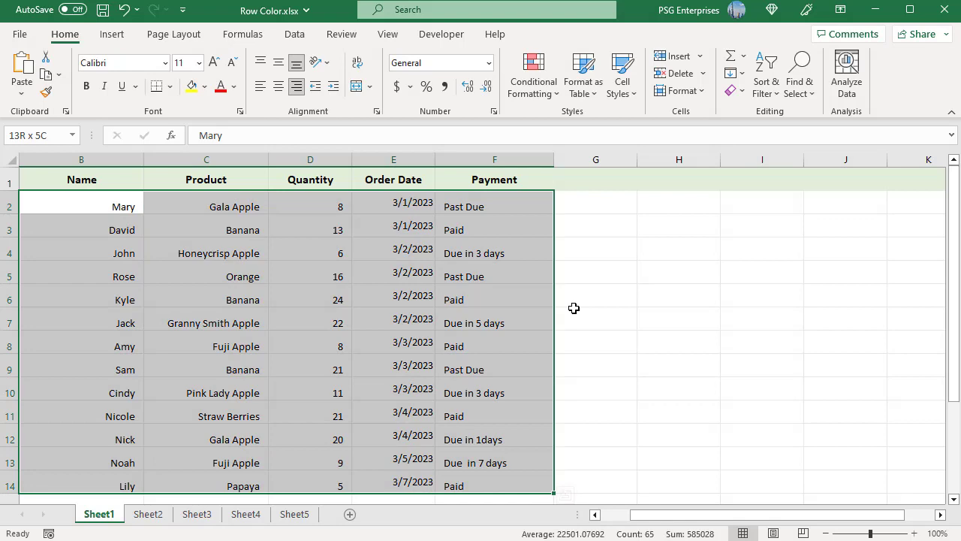
{"action": "left_click", "coordinate": [556, 96]}
{"action": "left_click", "coordinate": [532, 299]}
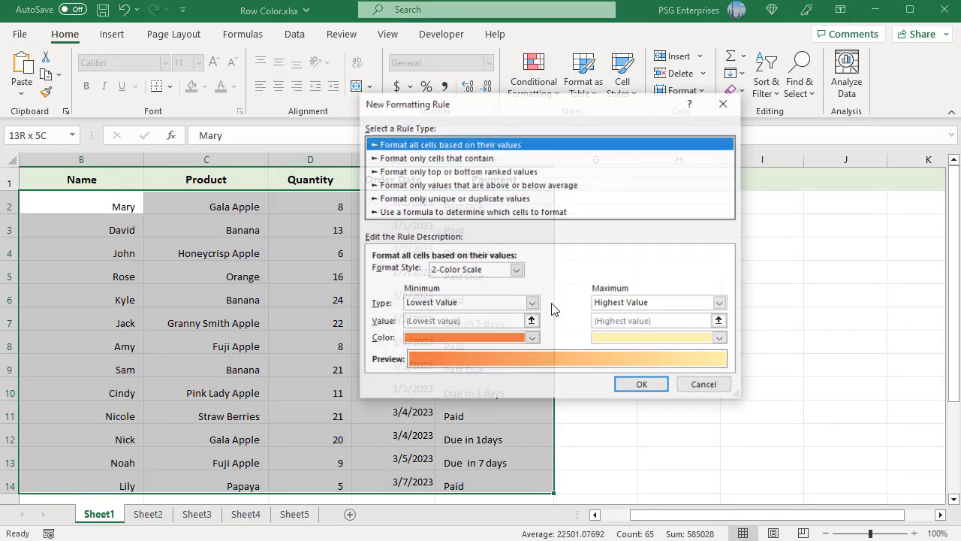
{"action": "left_click", "coordinate": [535, 213]}
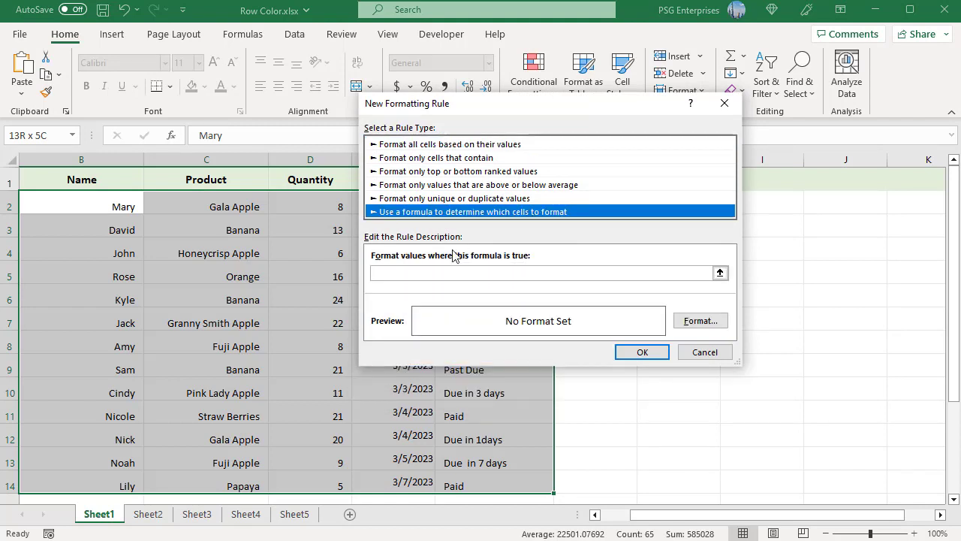
{"action": "left_click", "coordinate": [382, 272]}
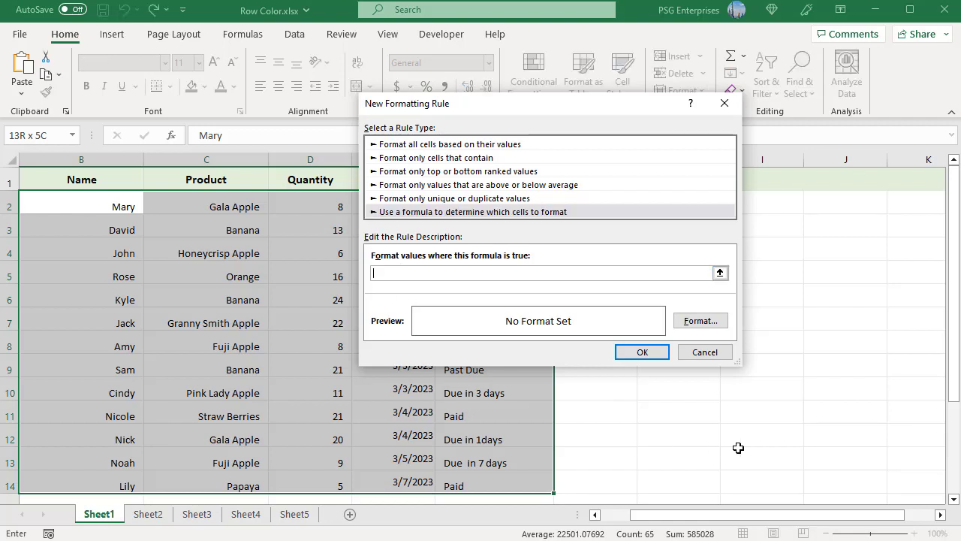
{"action": "type", "text": "=$D2 >=20"}
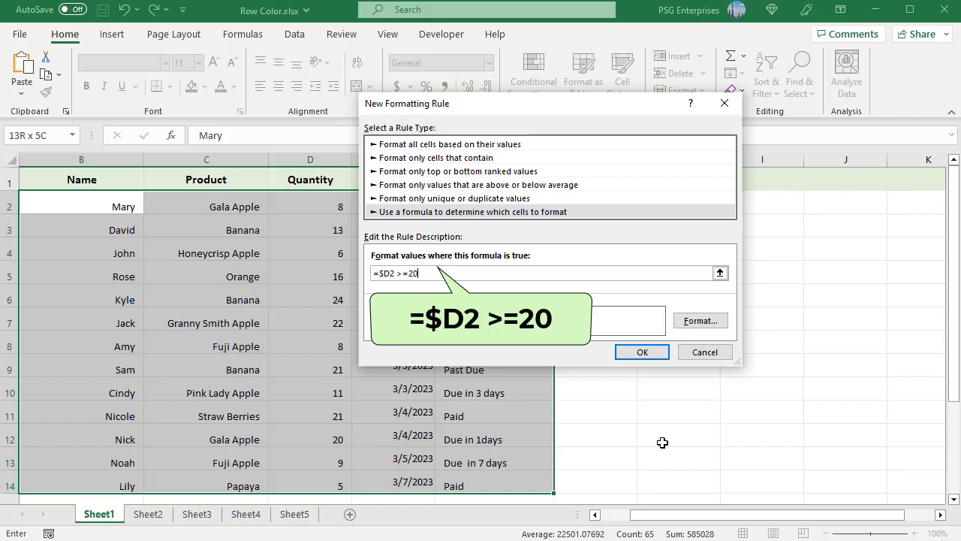
{"action": "left_click", "coordinate": [699, 323]}
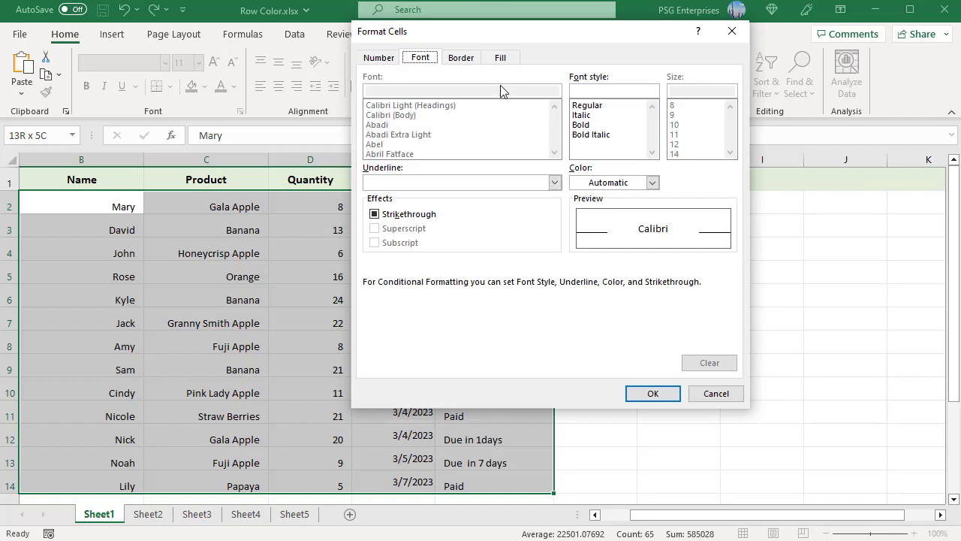
Step: Give the =$D2 >=20 rule a custom light green fill and apply it
{"action": "left_click", "coordinate": [500, 60]}
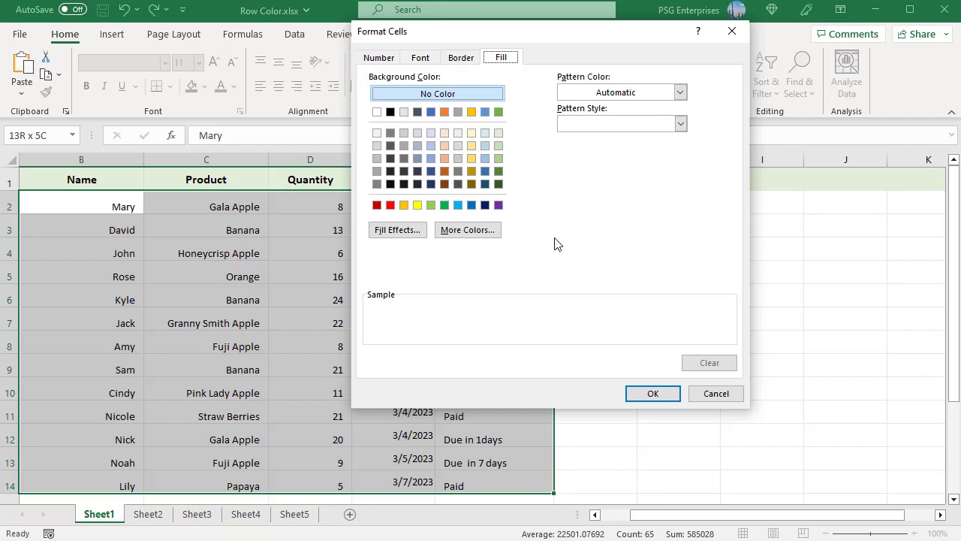
{"action": "left_click", "coordinate": [484, 234]}
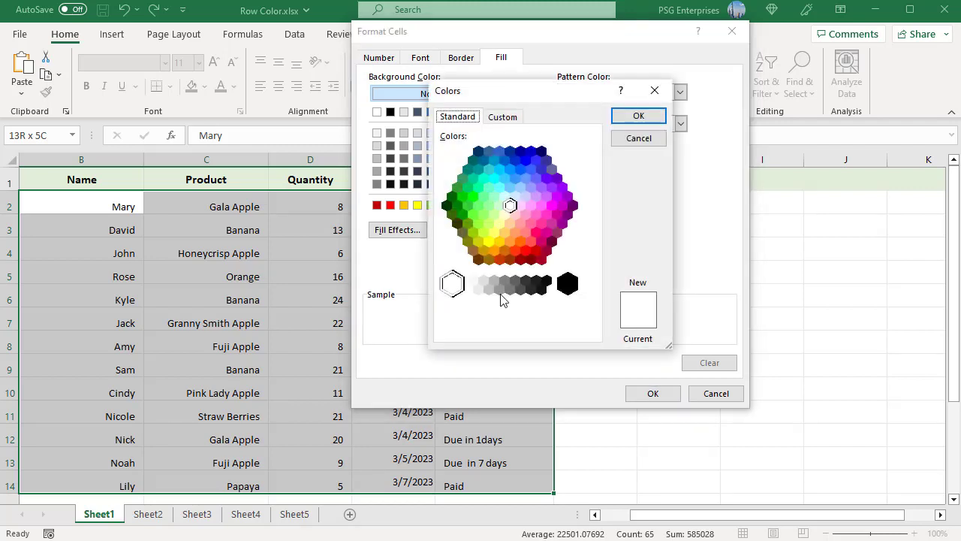
{"action": "left_click", "coordinate": [498, 118]}
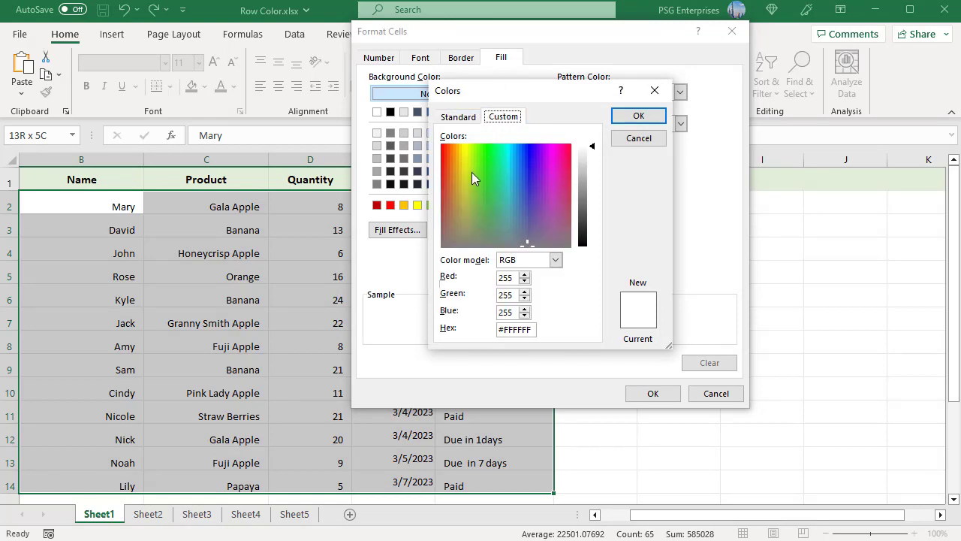
{"action": "left_click", "coordinate": [465, 198]}
{"action": "left_click", "coordinate": [658, 115]}
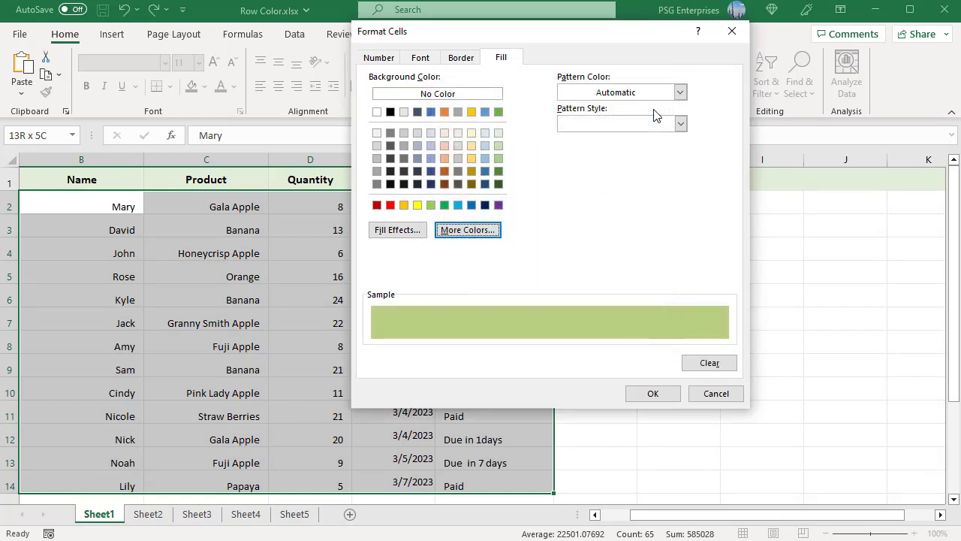
{"action": "left_click", "coordinate": [667, 395]}
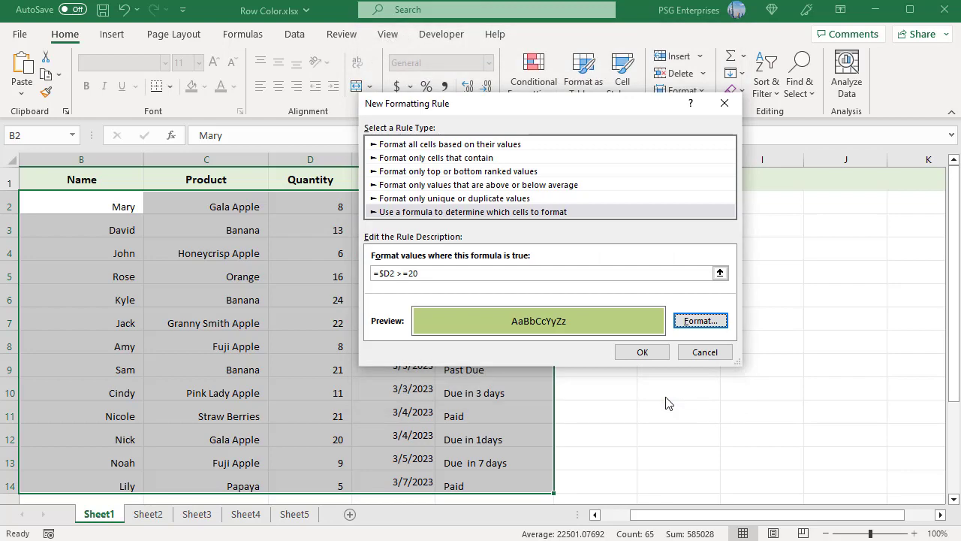
{"action": "left_click", "coordinate": [638, 353]}
{"action": "left_click", "coordinate": [596, 462]}
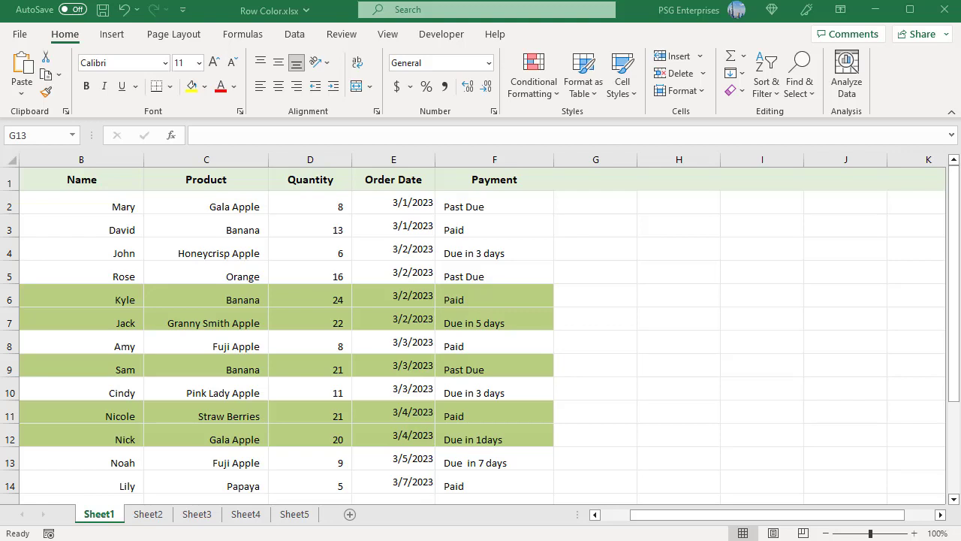
Step: Reselect the order table from B2 through F14 using Ctrl+Shift+End
{"action": "left_click", "coordinate": [49, 206]}
{"action": "key", "text": "ctrl+shift+End"}
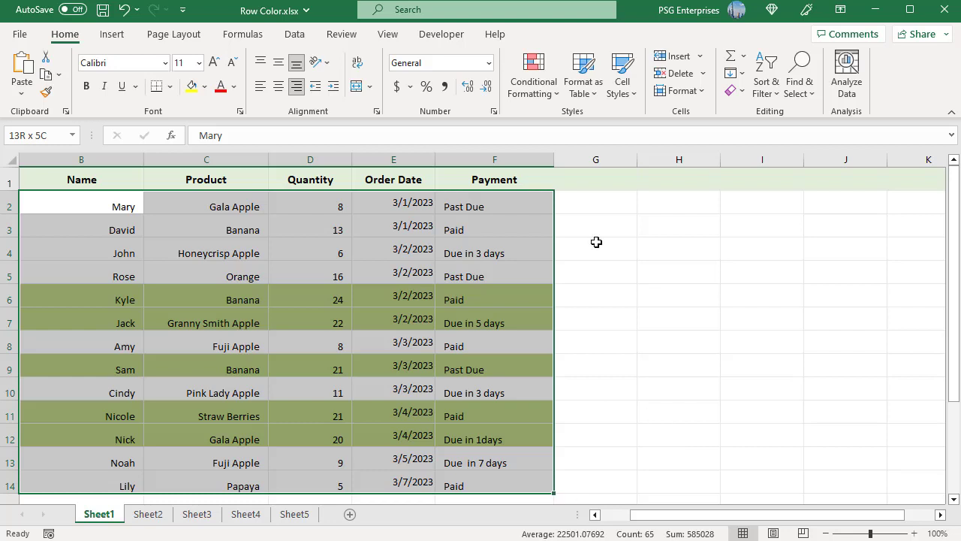
Step: Add a formula rule =$D2 >=10 with a light blue fill to the order rows
{"action": "left_click", "coordinate": [538, 92]}
{"action": "left_click", "coordinate": [559, 299]}
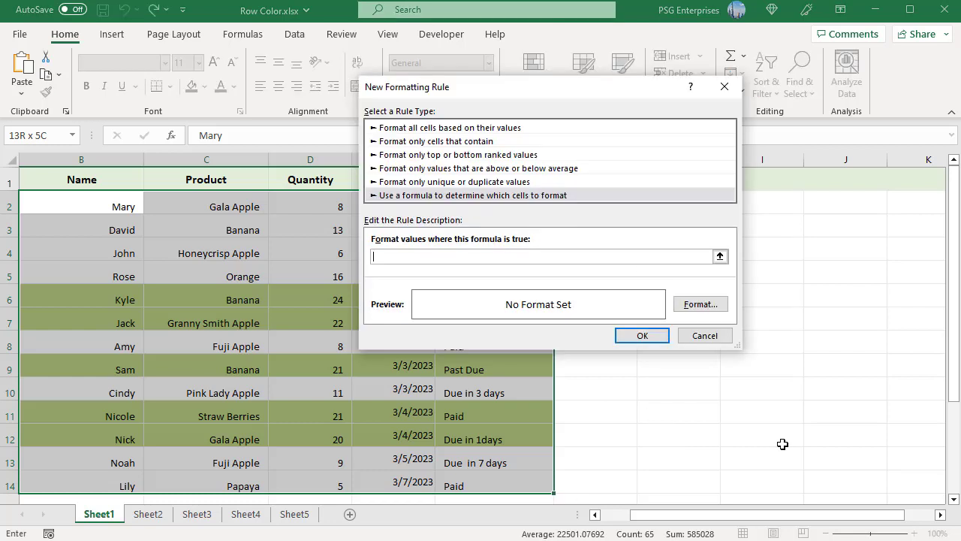
{"action": "type", "text": "=$D2 >=10"}
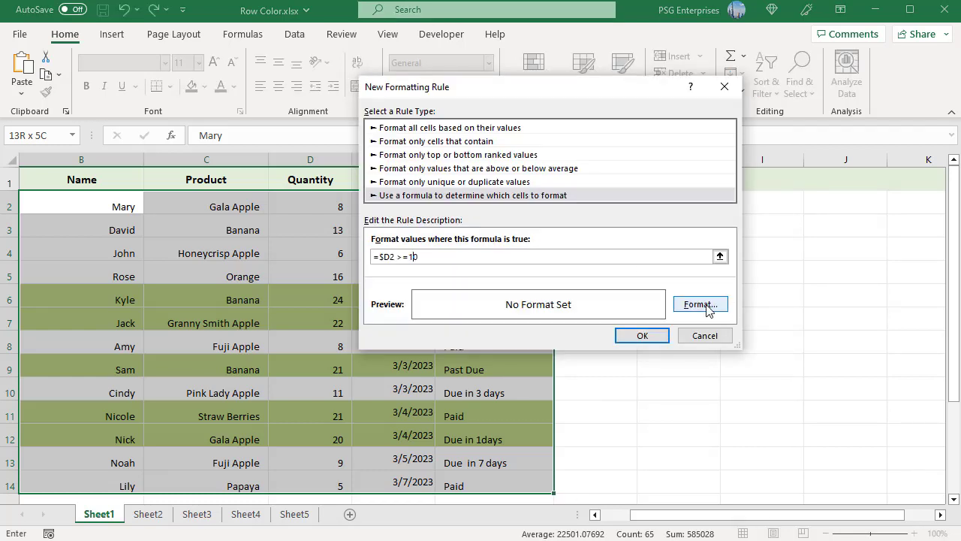
{"action": "left_click", "coordinate": [706, 304]}
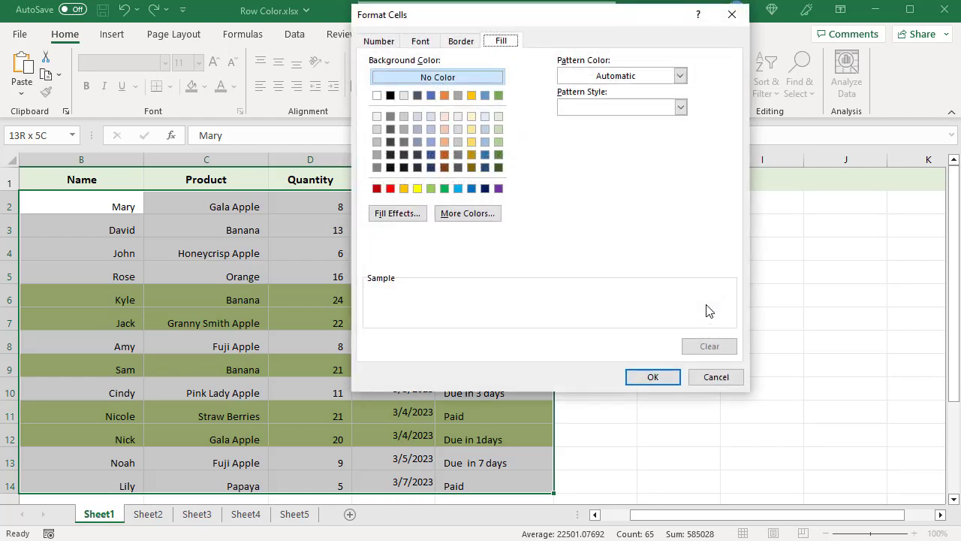
{"action": "left_click", "coordinate": [485, 129]}
{"action": "left_click", "coordinate": [650, 383]}
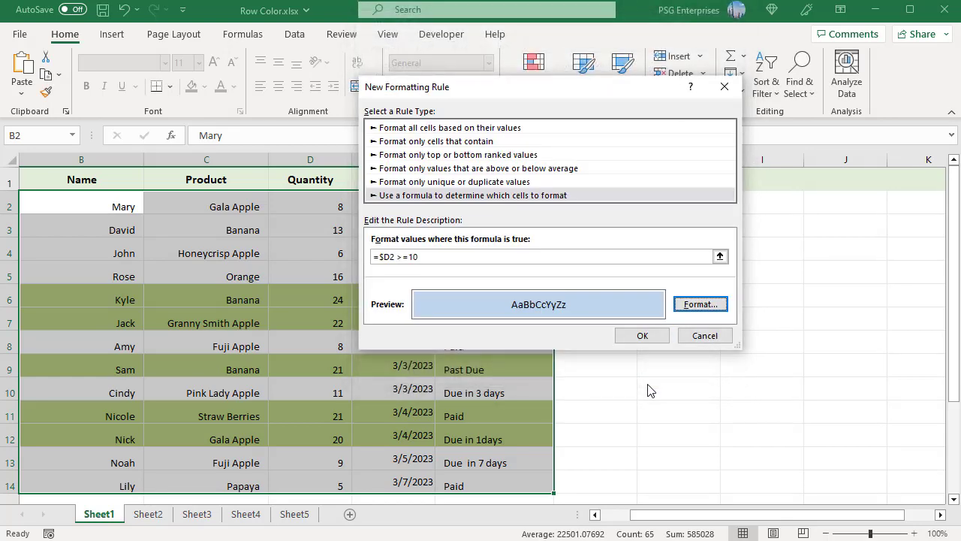
{"action": "left_click", "coordinate": [642, 336]}
{"action": "left_click", "coordinate": [596, 439]}
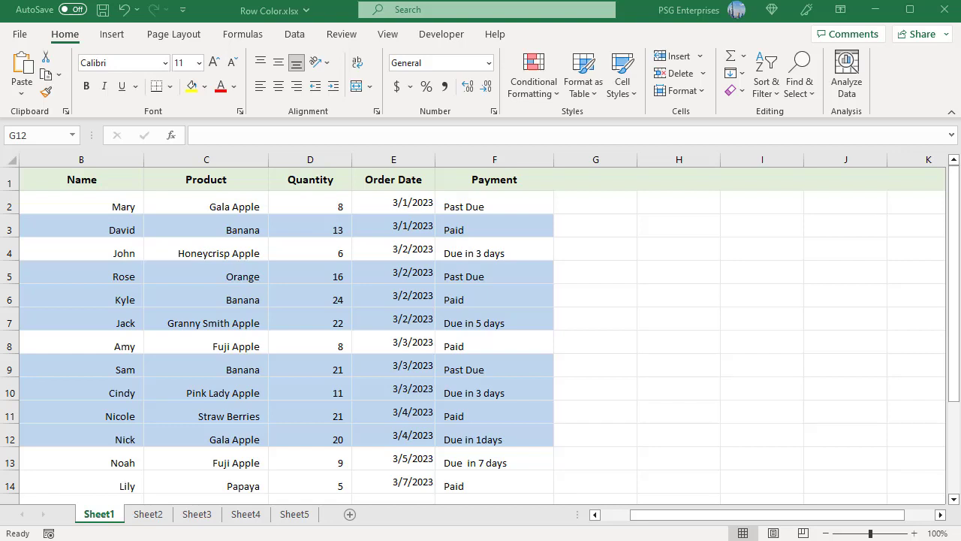
Step: In the worksheet's rules manager, move the =$D2>=20 rule above the =$D2>=10 rule
{"action": "left_click", "coordinate": [529, 92]}
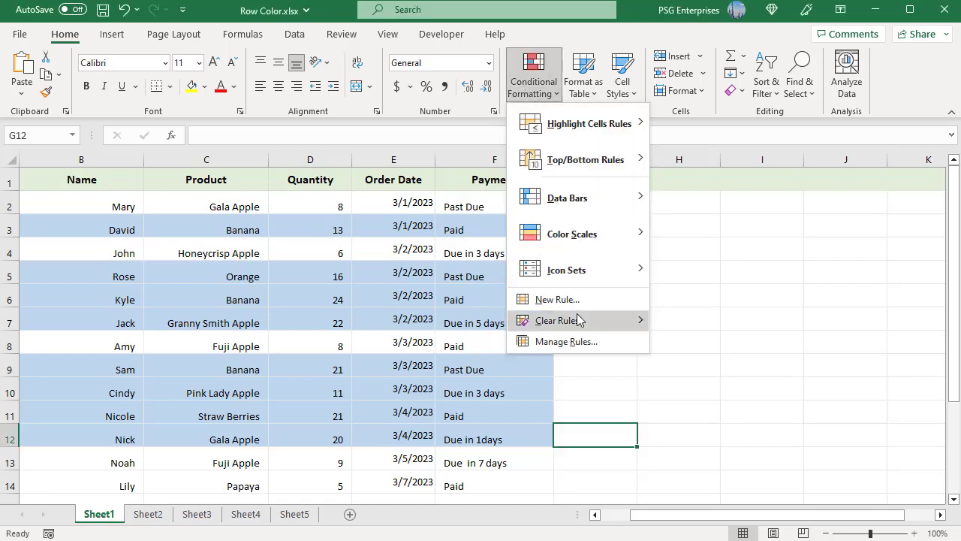
{"action": "left_click", "coordinate": [587, 343]}
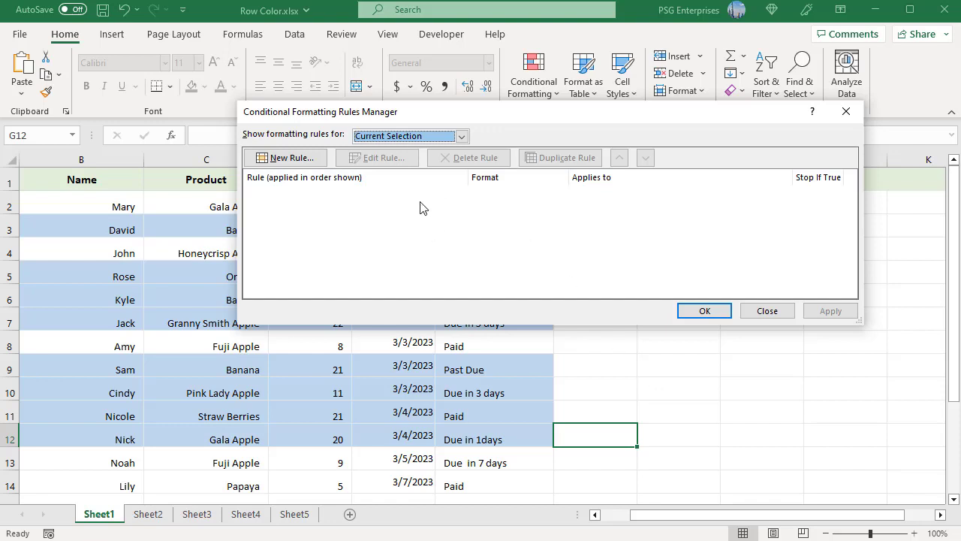
{"action": "left_click", "coordinate": [461, 135]}
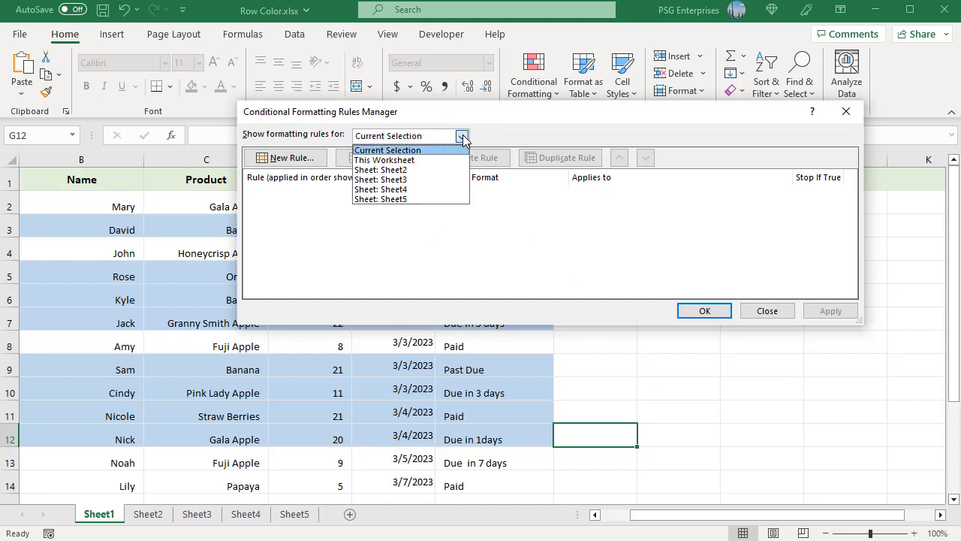
{"action": "left_click", "coordinate": [405, 159]}
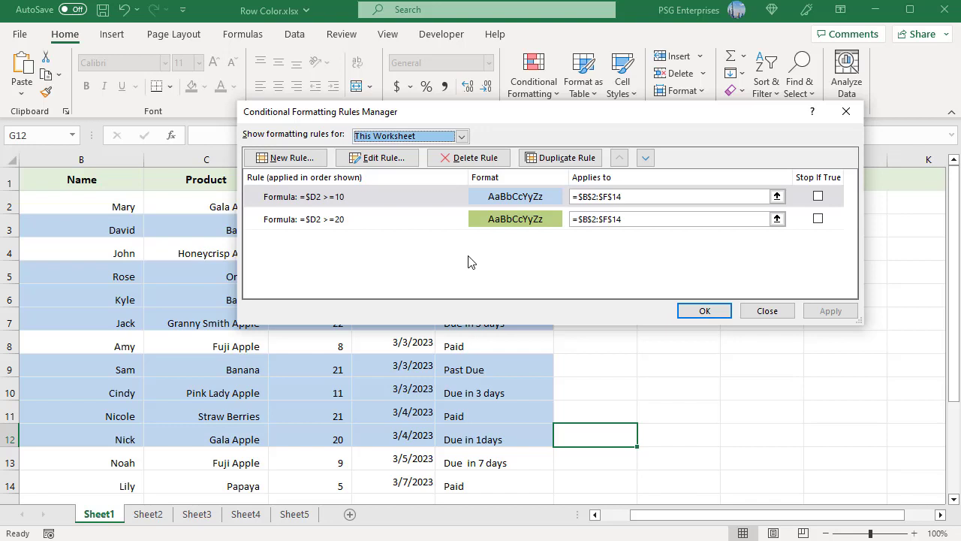
{"action": "left_click", "coordinate": [428, 219]}
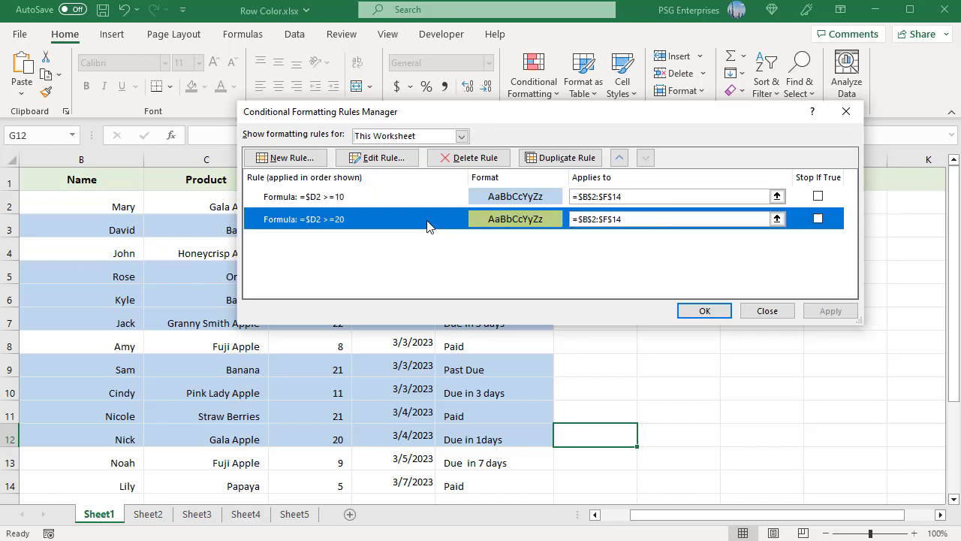
{"action": "left_click", "coordinate": [619, 159]}
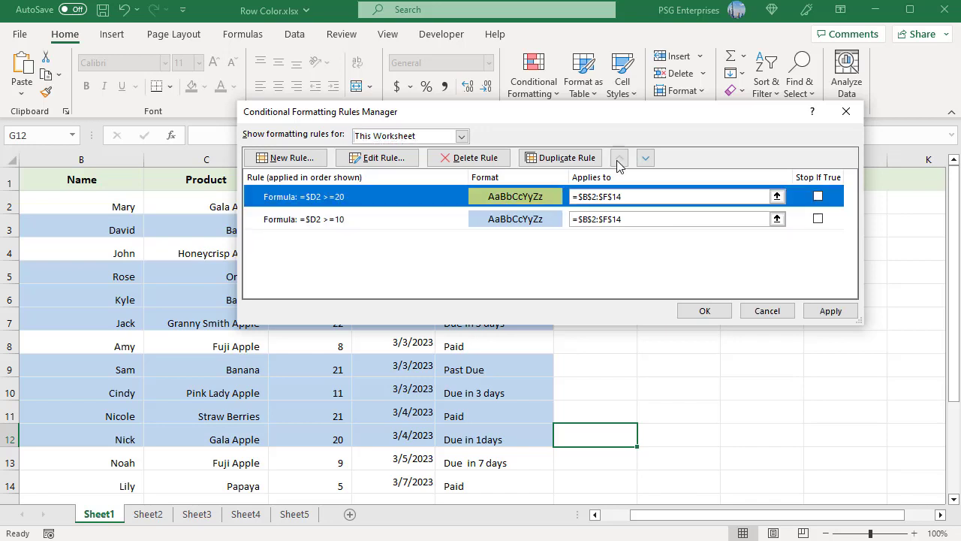
{"action": "left_click", "coordinate": [698, 311]}
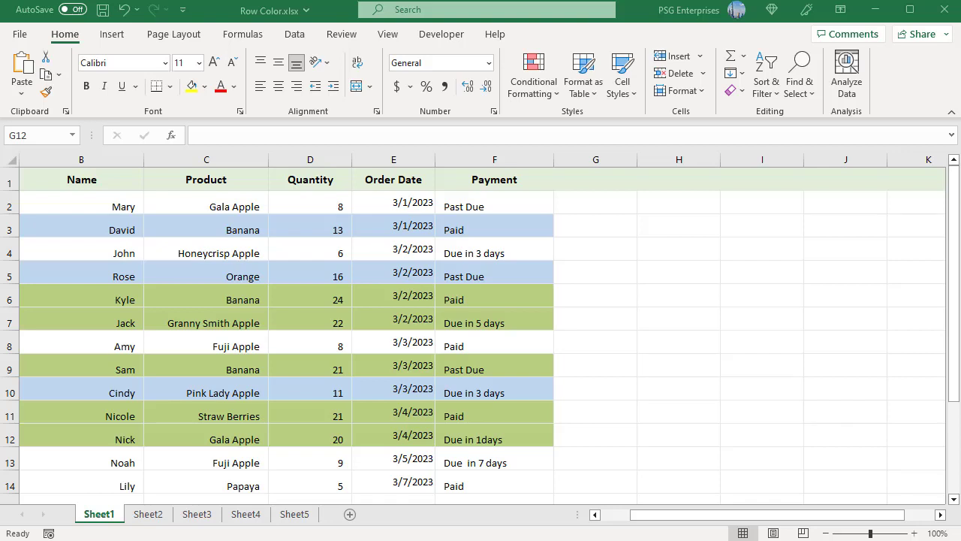
Step: Switch to Sheet2 with Ctrl+Page Down
{"action": "key", "text": "ctrl+Page_Down"}
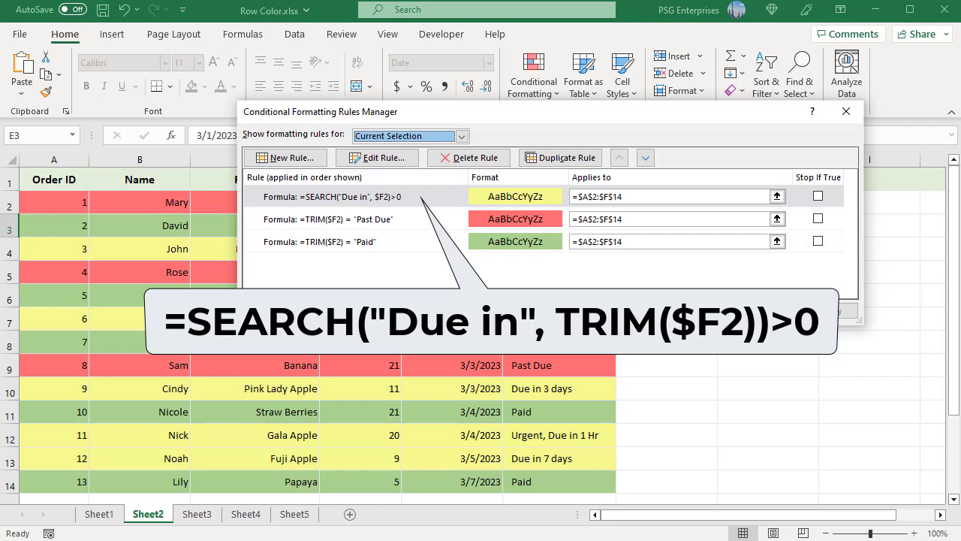
Step: Close the Conditional Formatting Rules Manager
{"action": "left_click", "coordinate": [846, 111]}
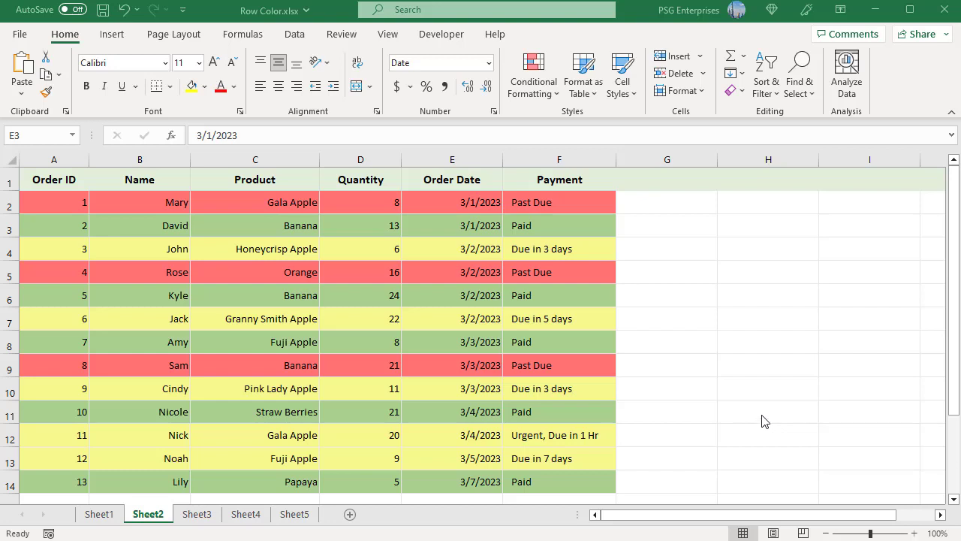
Step: Change the Due in rule formula to =SEARCH("Due in", TRIM($F2))= 1 and apply it
{"action": "left_click", "coordinate": [530, 271]}
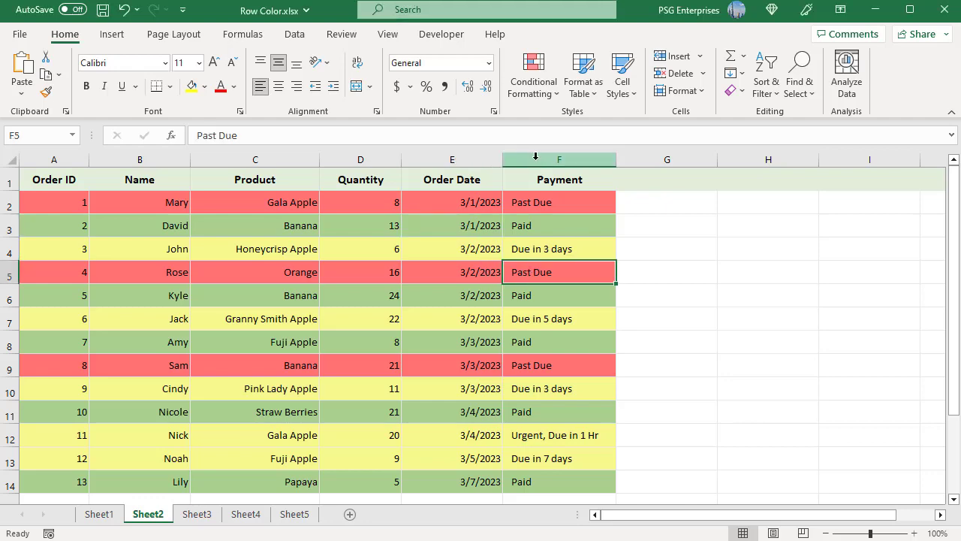
{"action": "left_click", "coordinate": [539, 91]}
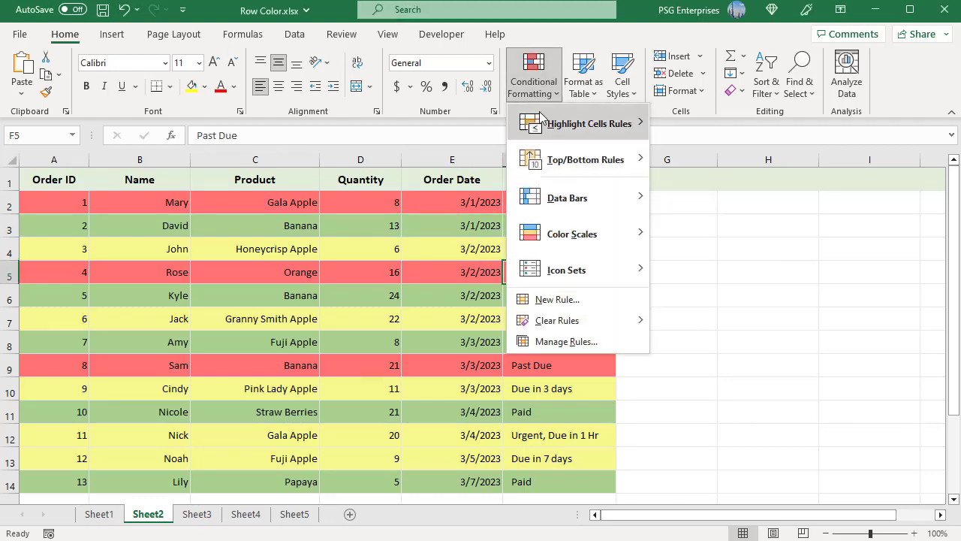
{"action": "left_click", "coordinate": [575, 342]}
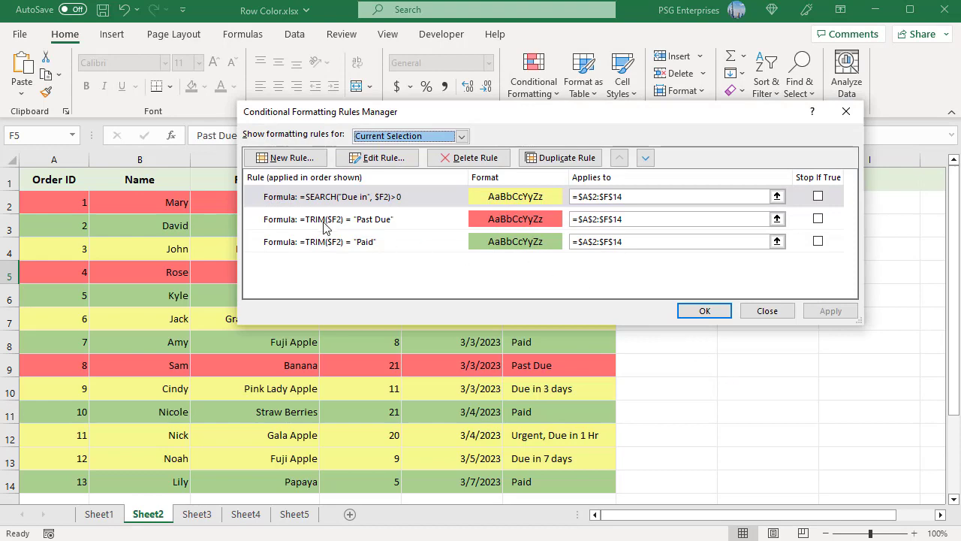
{"action": "left_click", "coordinate": [335, 199]}
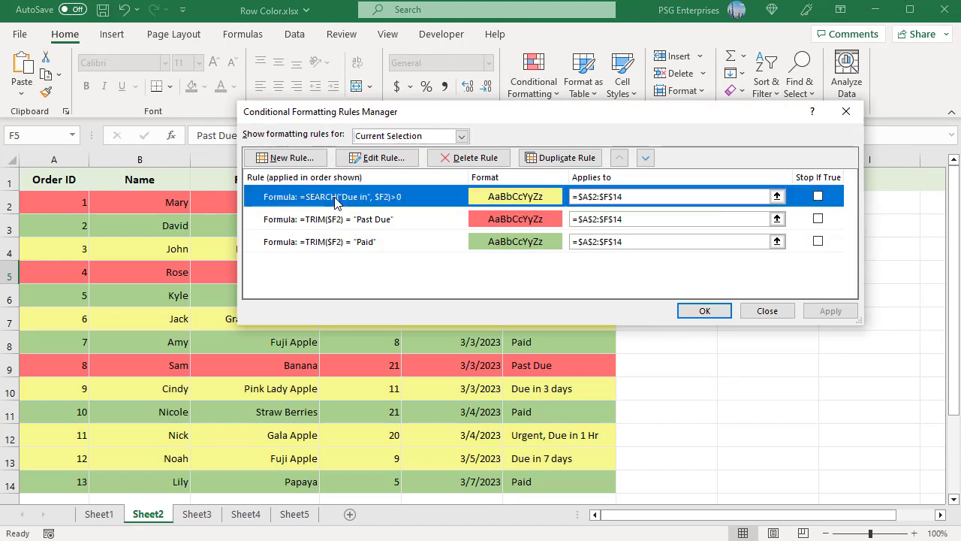
{"action": "left_click", "coordinate": [384, 158]}
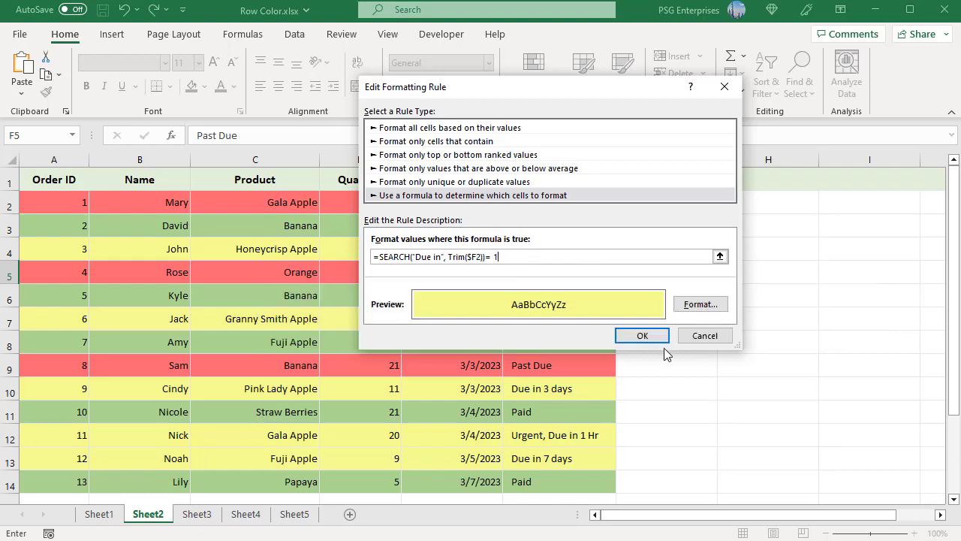
{"action": "left_click", "coordinate": [662, 342]}
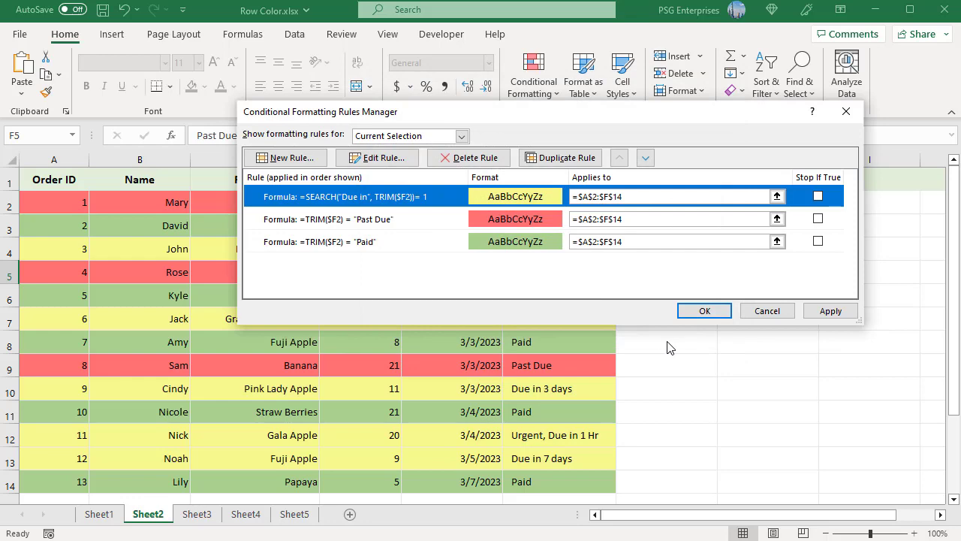
{"action": "left_click", "coordinate": [705, 315]}
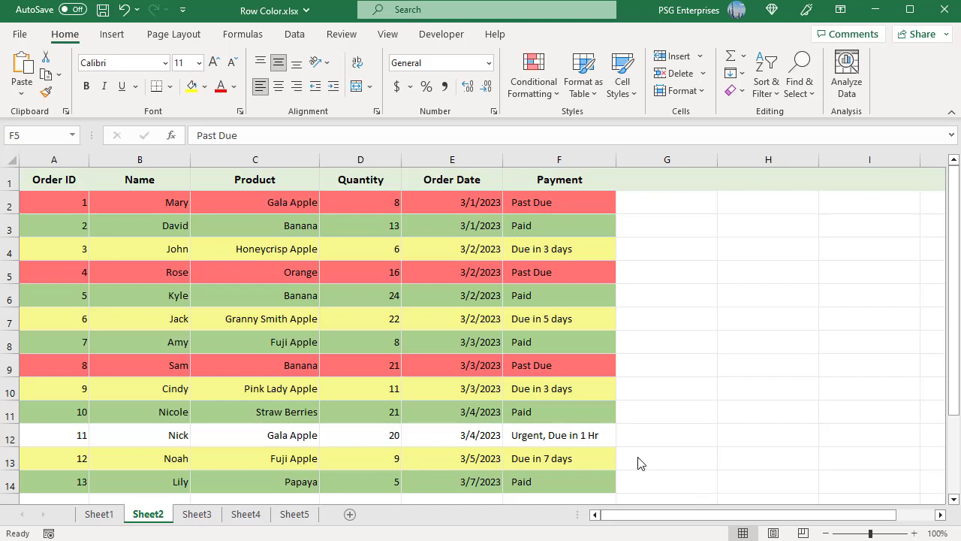
Step: Switch to Sheet3 and select Payment cell F2 to review the banded rows
{"action": "left_click", "coordinate": [197, 515]}
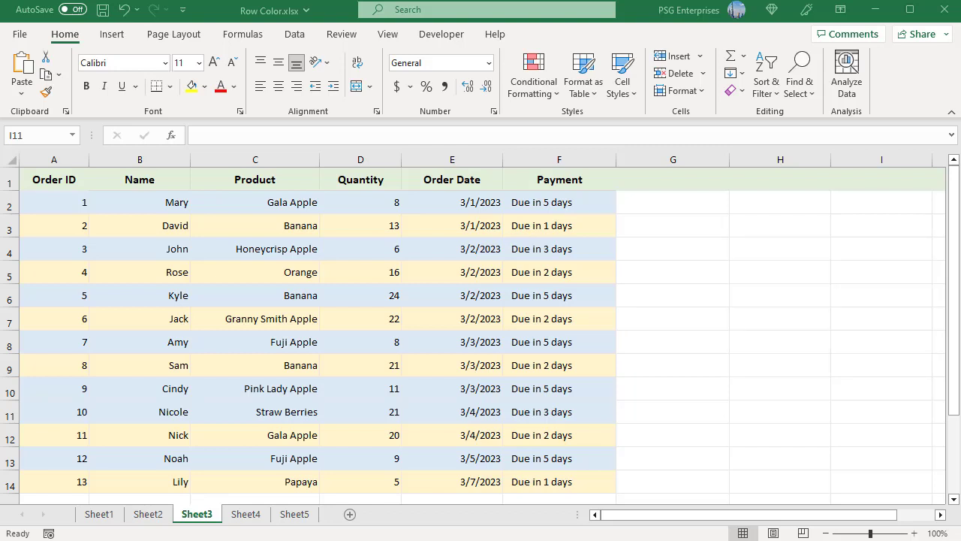
{"action": "left_click", "coordinate": [560, 202]}
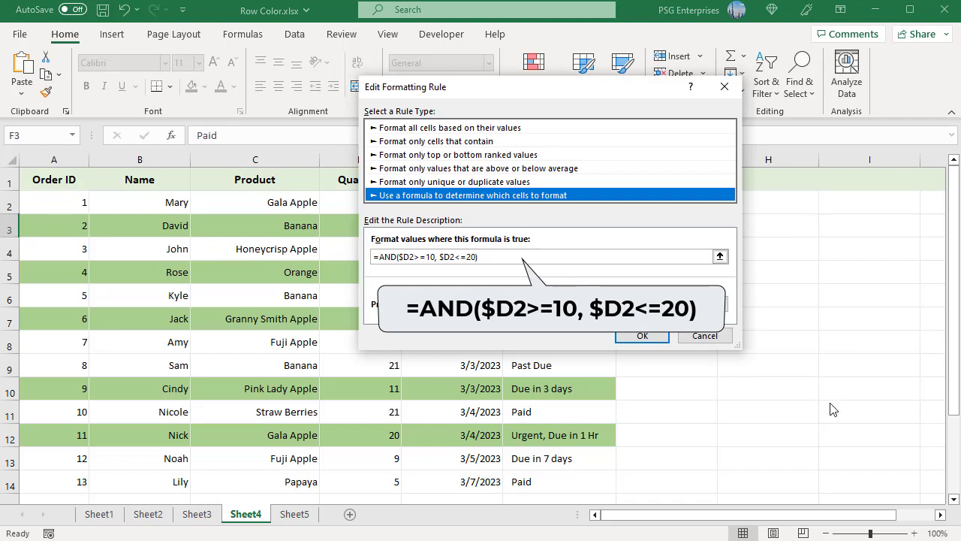
Step: Close the Sheet4 rule editor and switch to Sheet5
{"action": "left_click", "coordinate": [642, 335]}
{"action": "left_click", "coordinate": [295, 514]}
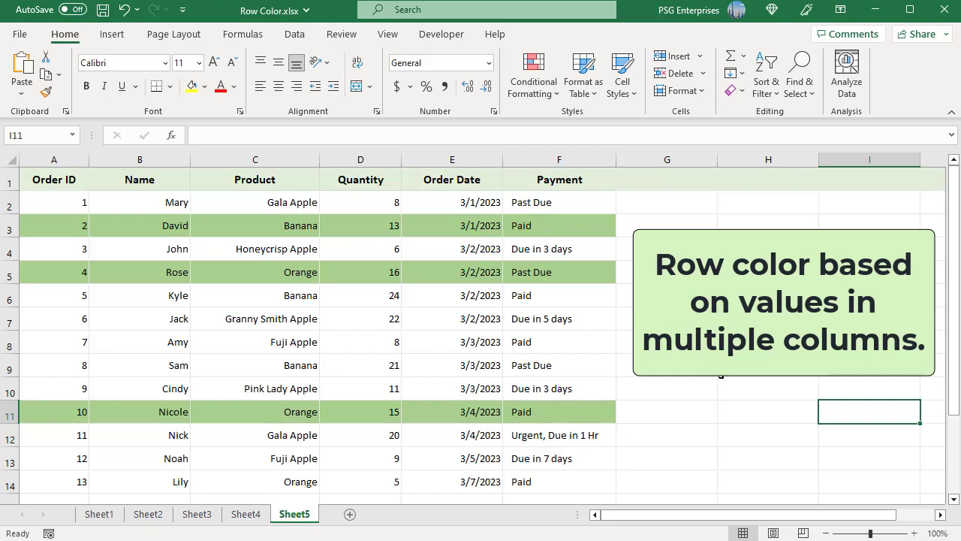
Step: Select Payment cell F3 in Sheet5's table to reach its green Banana/Orange Quantity 10-20 rule
{"action": "left_click", "coordinate": [504, 230]}
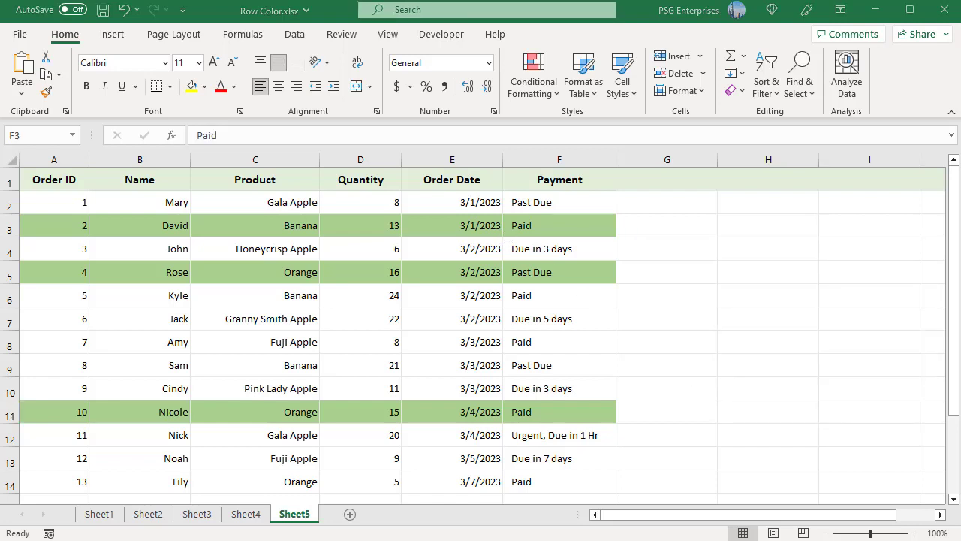